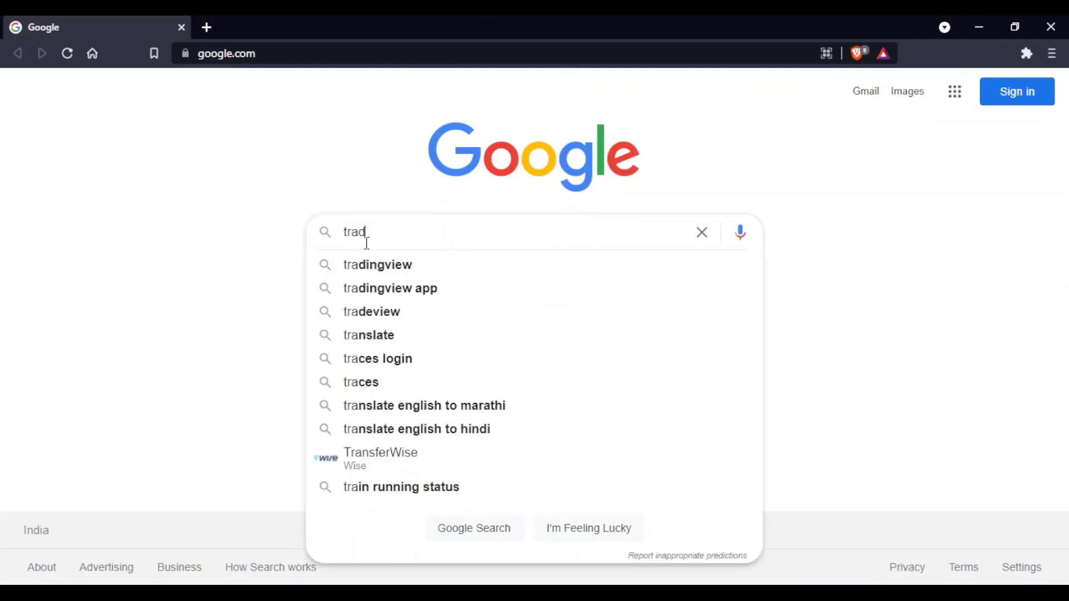
type("ingview")
- Submit the Google search for 'tradingview' to reach the TradingView site
key("Return")
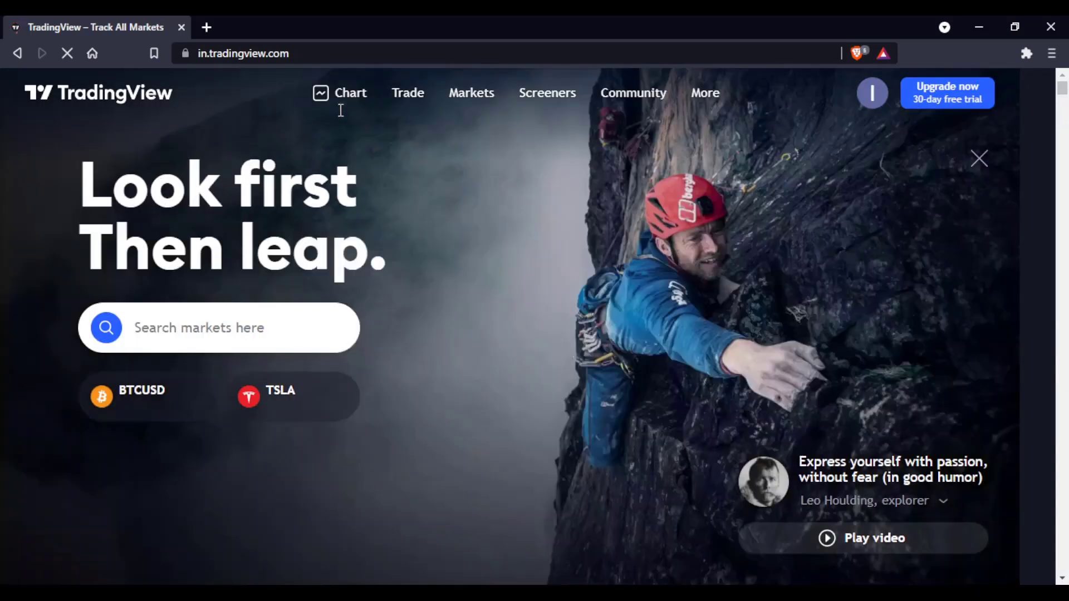
- Show the BTCUSDT chart and remove its 'Plot the Closing Value' indicator pane
left_click(343, 96)
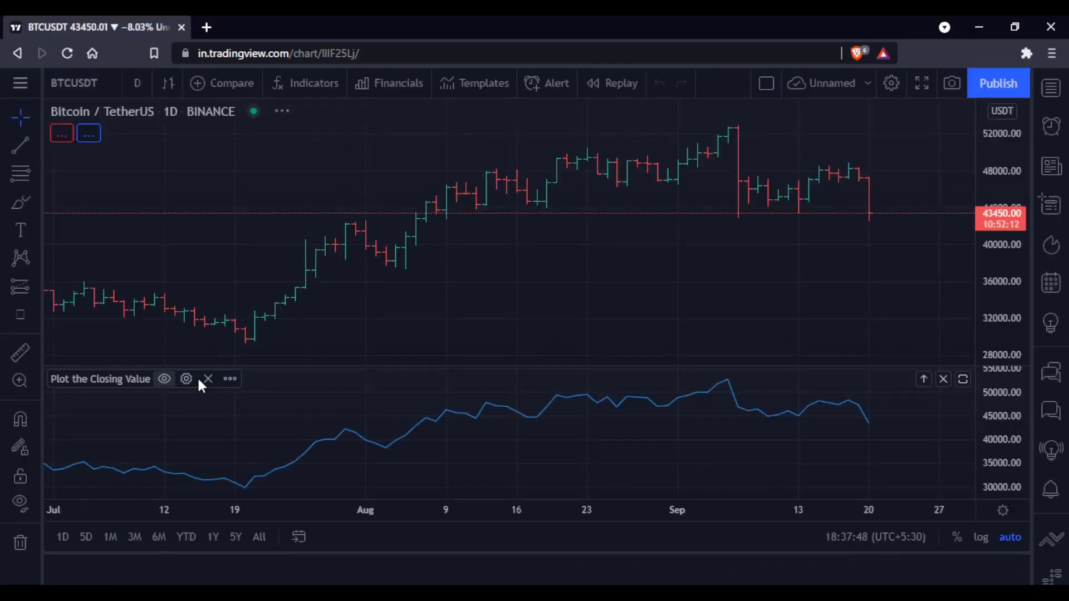
left_click(208, 379)
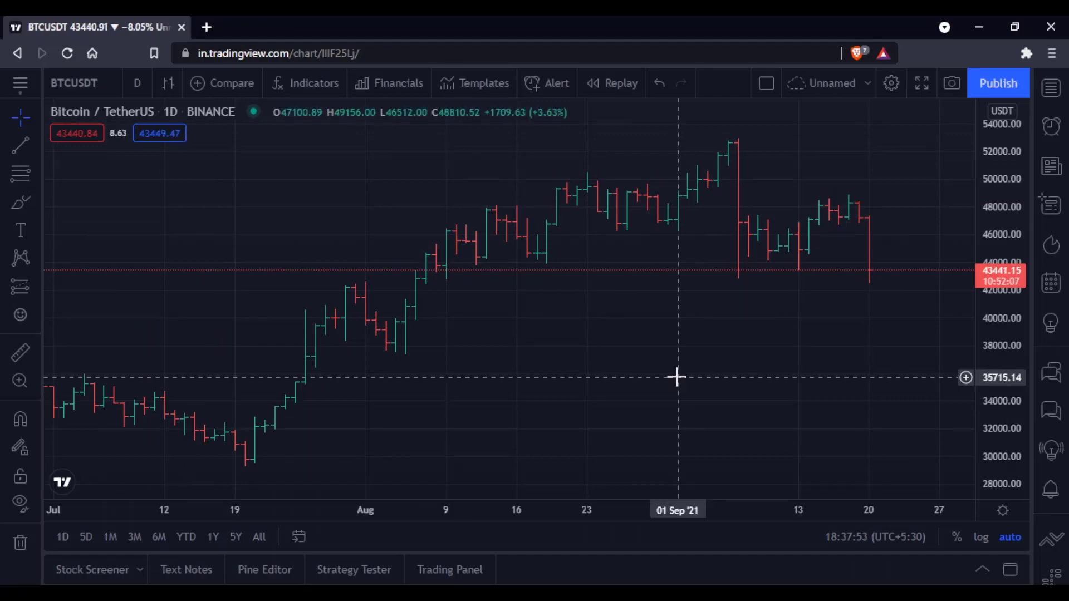
- Start a new blank indicator script in a maximized Pine Editor
left_click(260, 570)
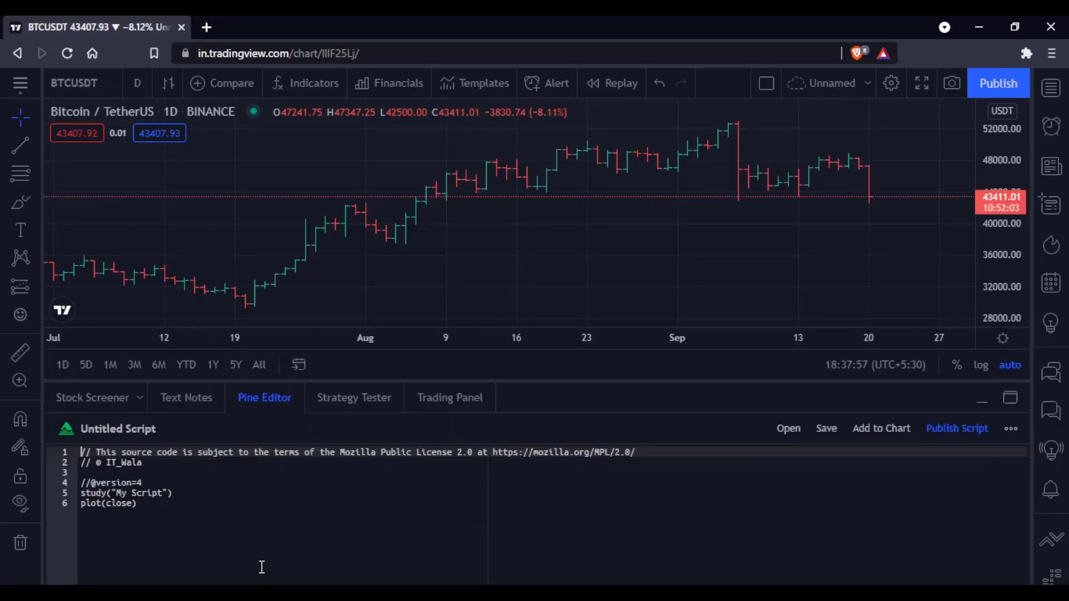
left_click(1010, 398)
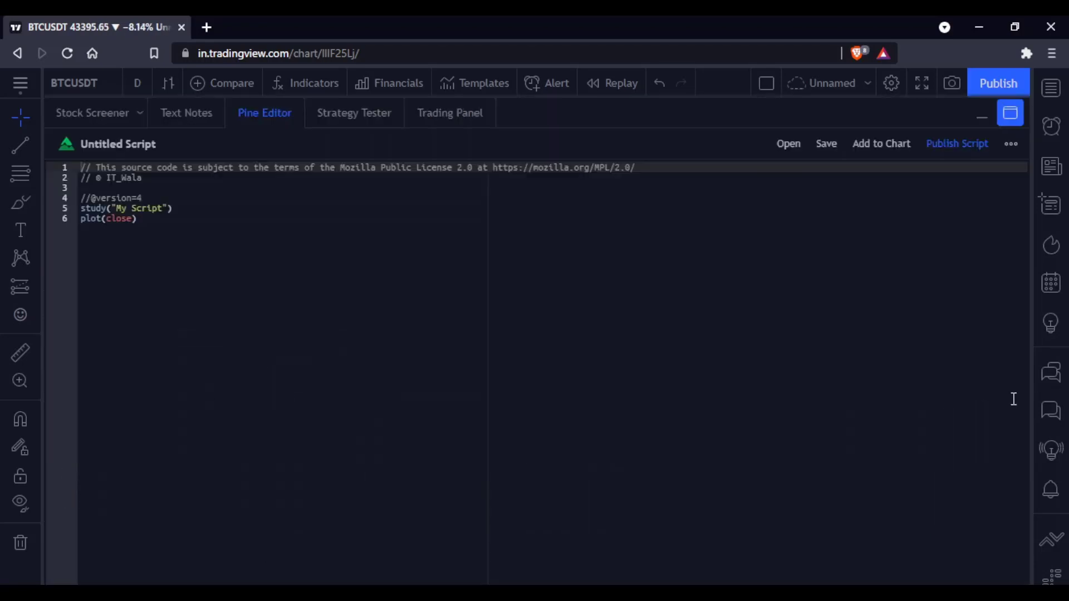
left_click(788, 145)
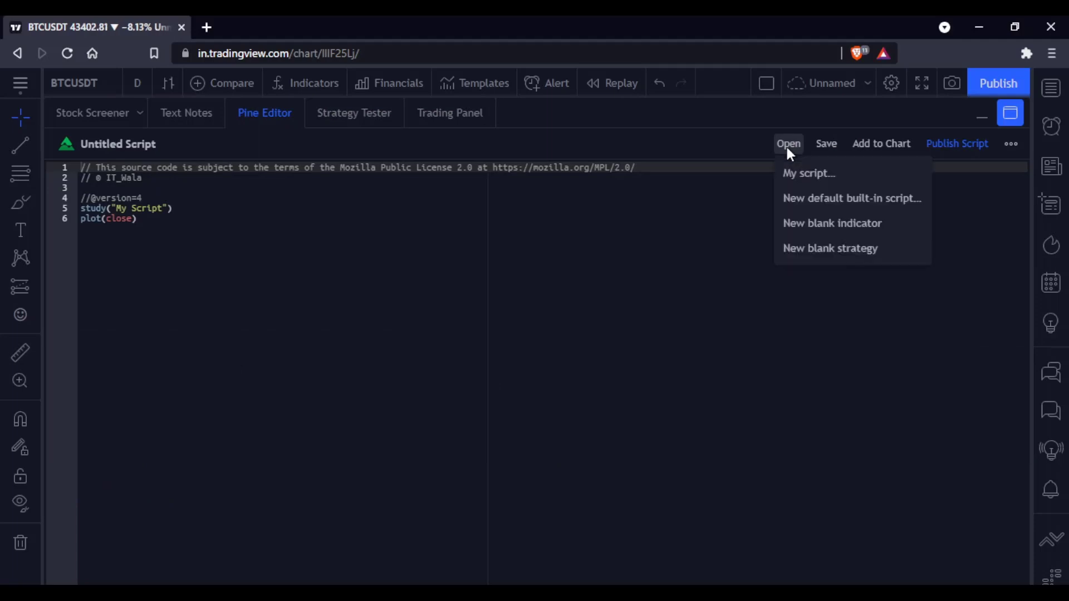
left_click(820, 223)
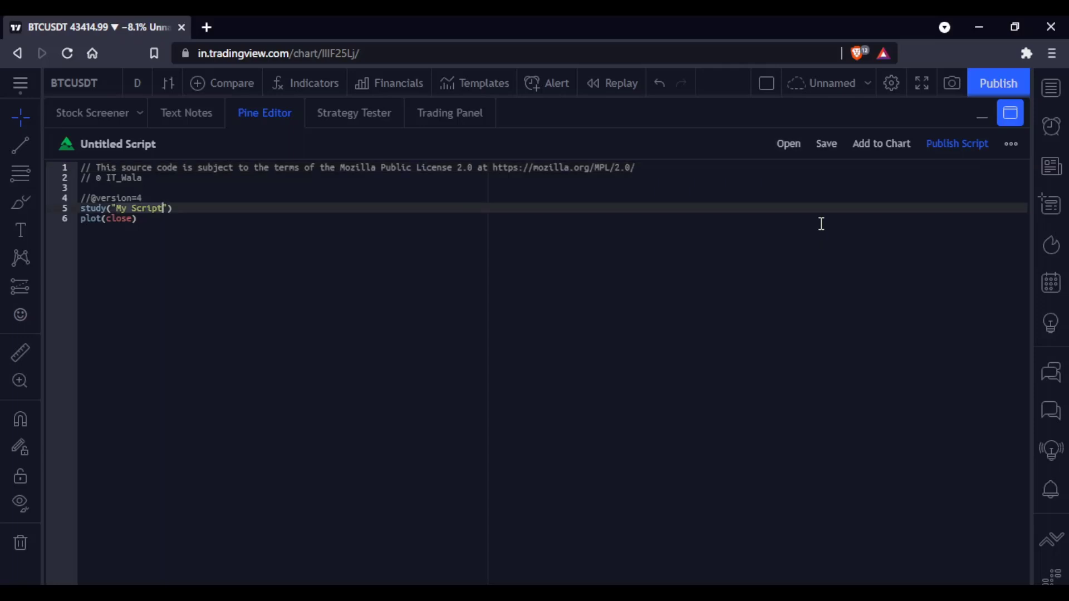
- Look over the template script lines and dismiss the free-trial promotion popup
left_click(192, 208)
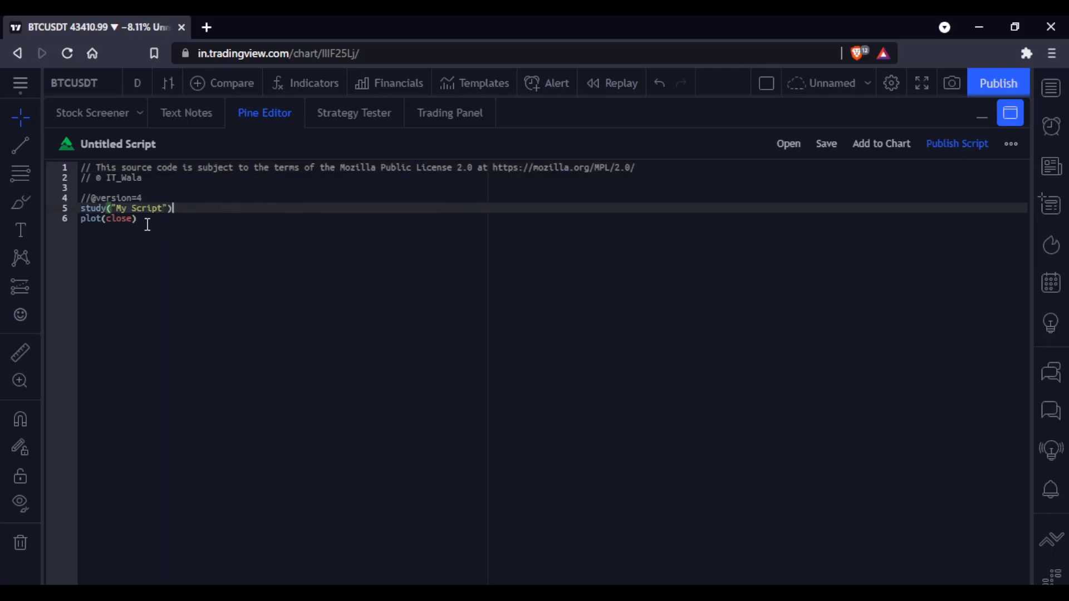
left_click_drag(146, 221, 78, 168)
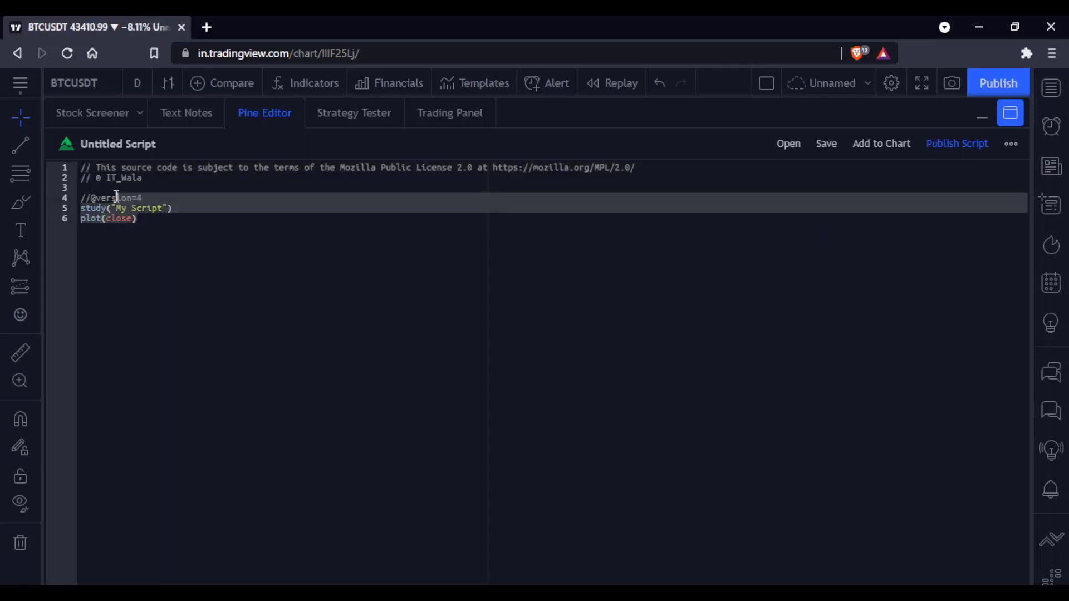
left_click(200, 251)
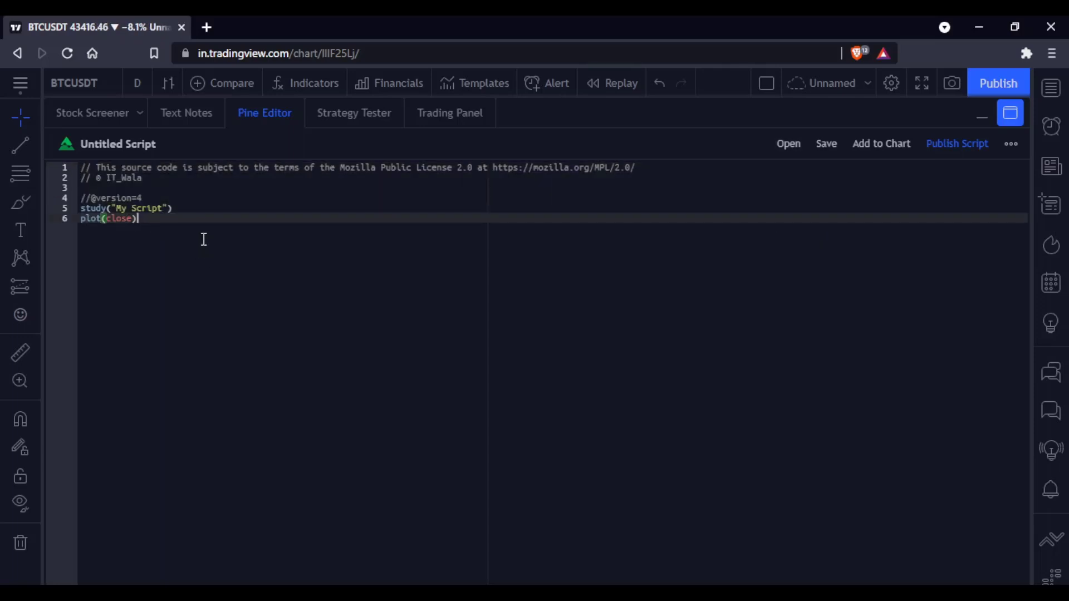
left_click(149, 177)
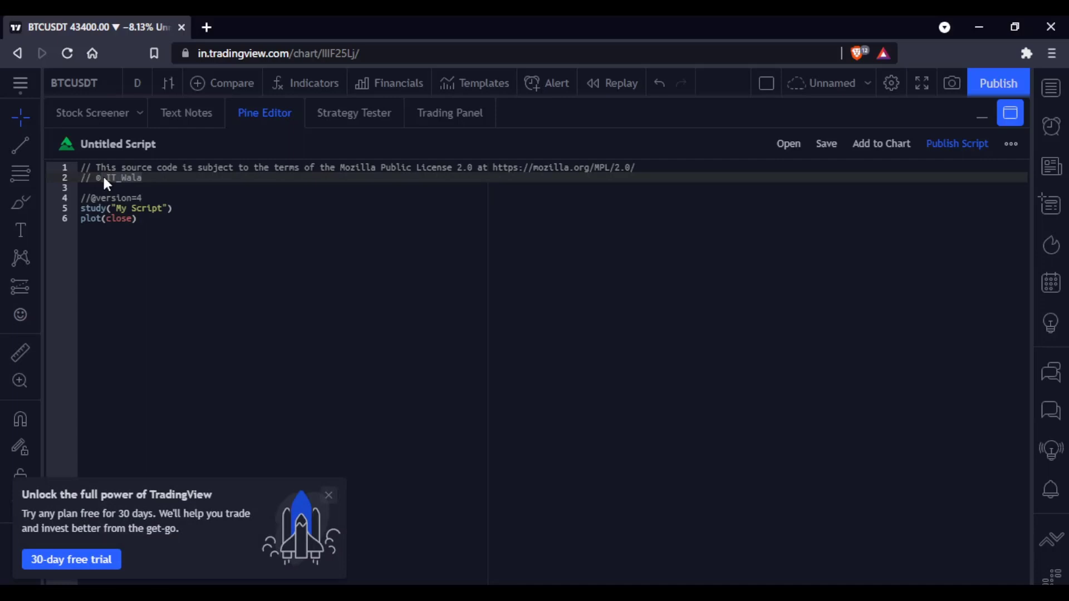
left_click(103, 176)
left_click(329, 496)
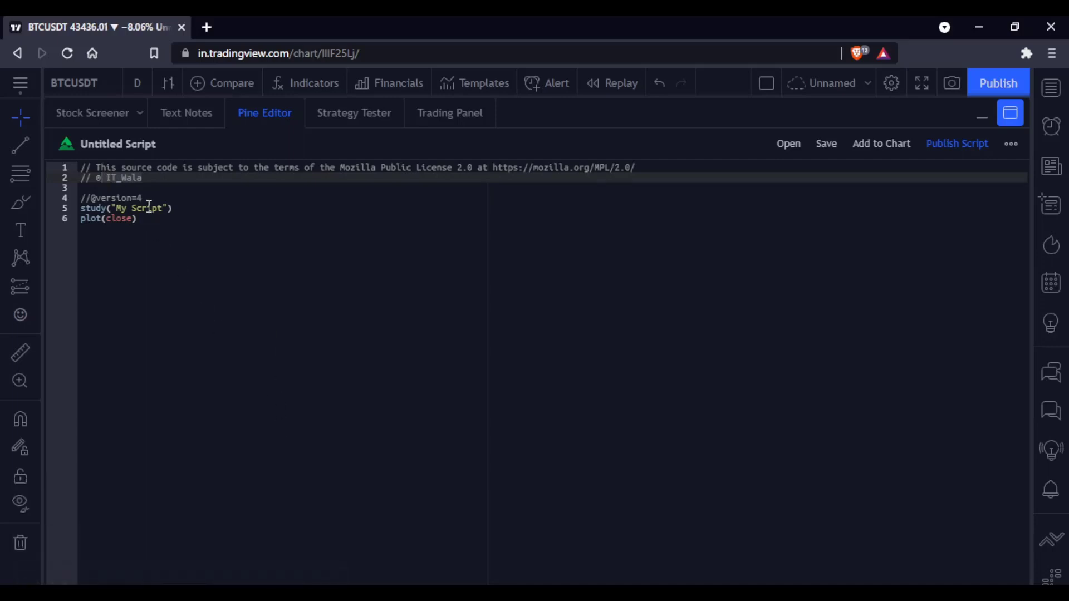
- Place the insertion point in the study("My Script") call on line 5 to edit its title
left_click(149, 198)
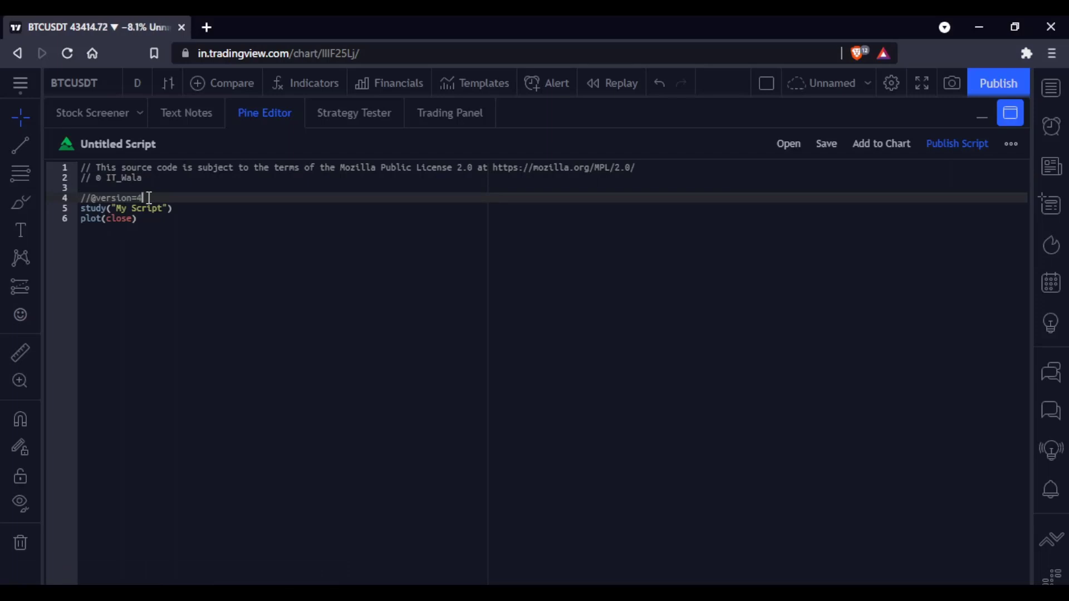
left_click(179, 209)
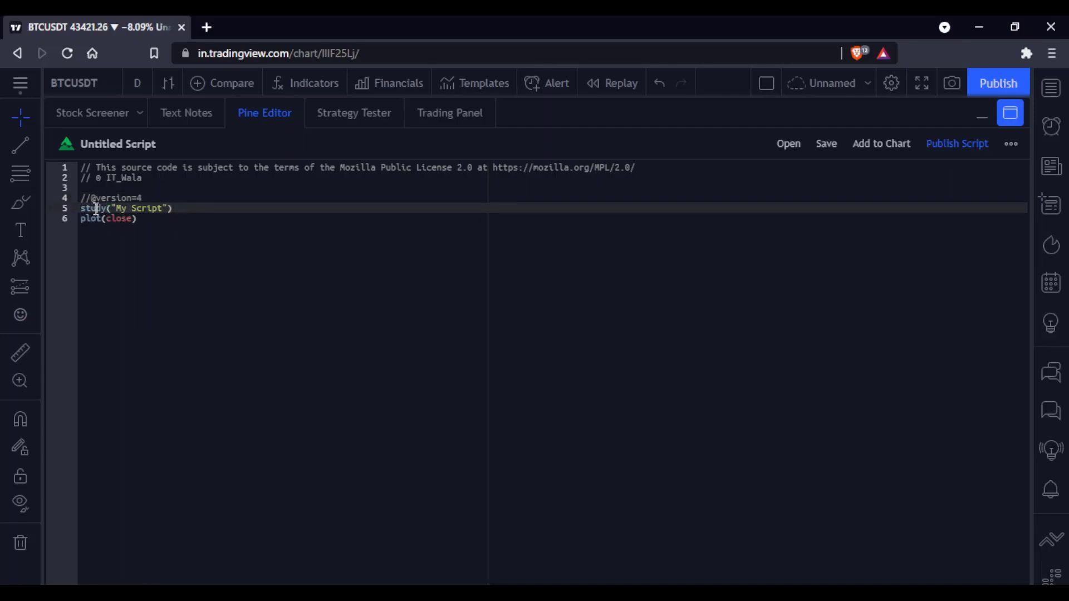
mouse_move(94, 208)
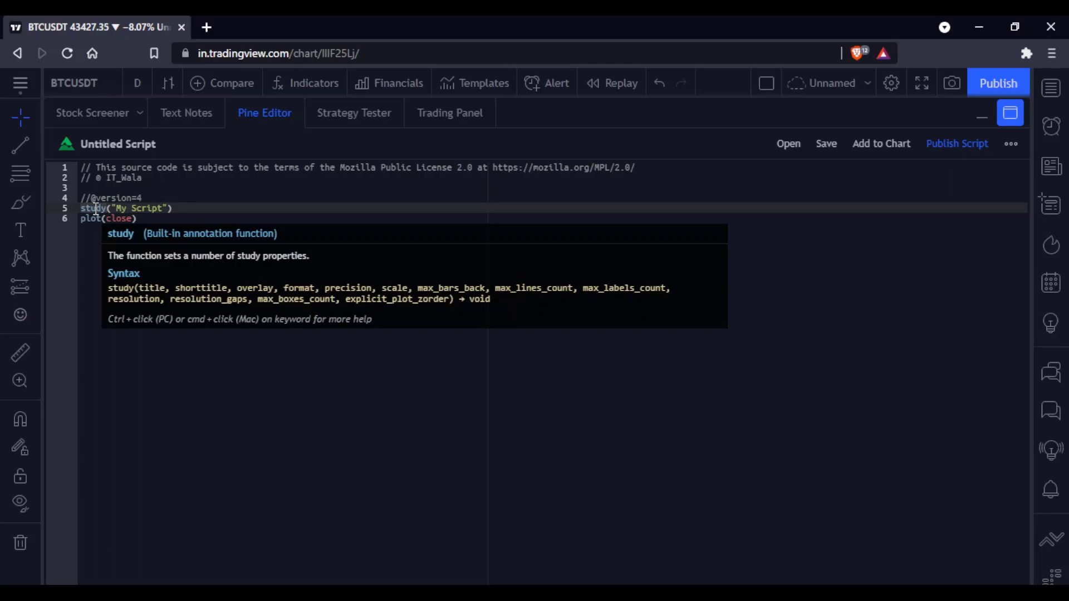
left_click(105, 209)
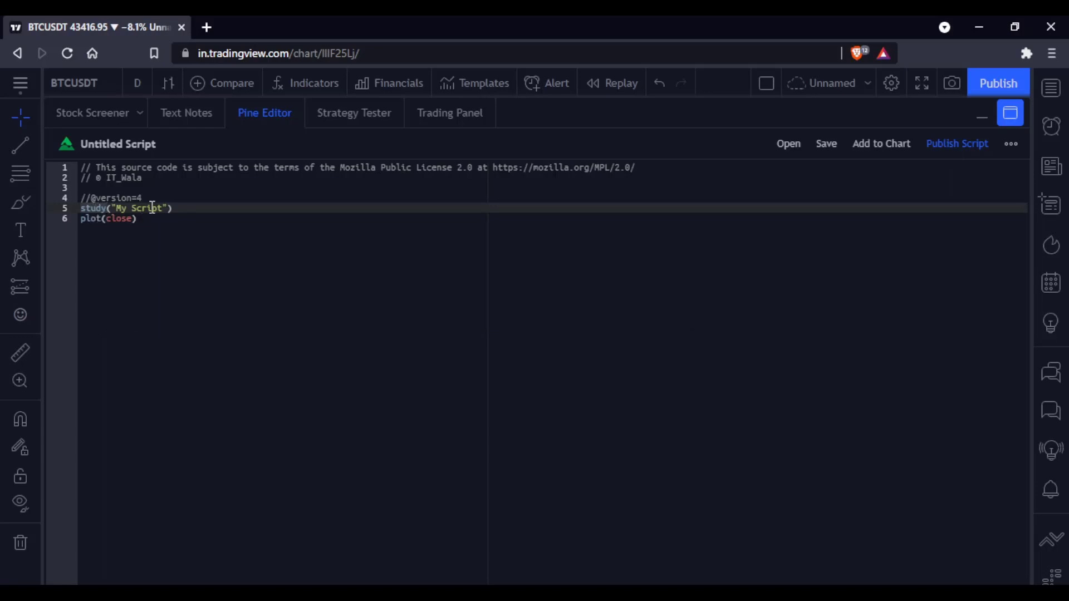
key("BackSpace")
key("BackSpace")
key("BackSpace")
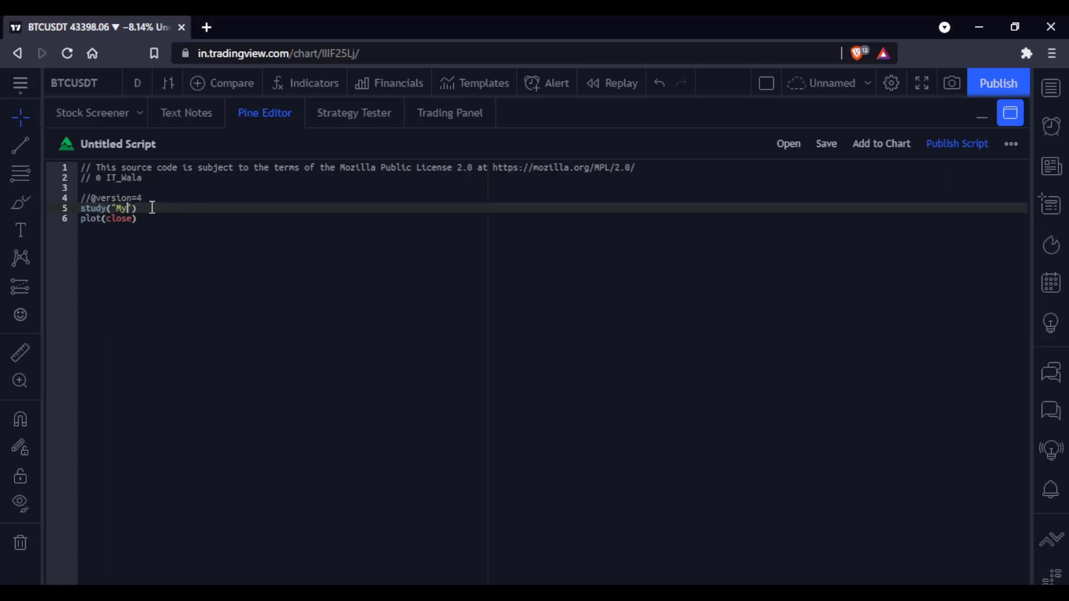
type("Plot ")
type("The ")
type("Close")
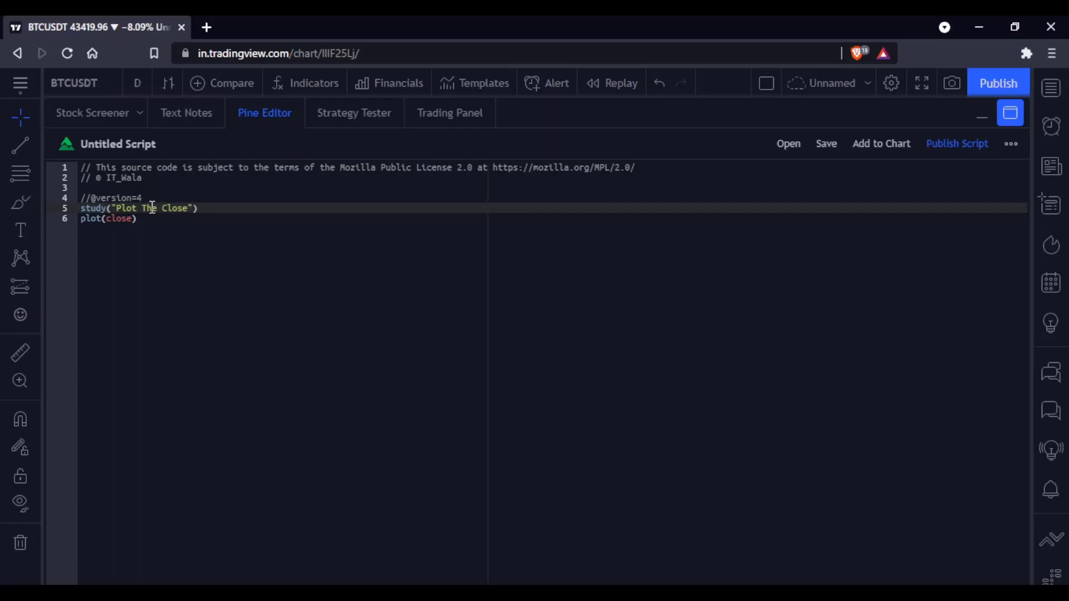
left_click(152, 220)
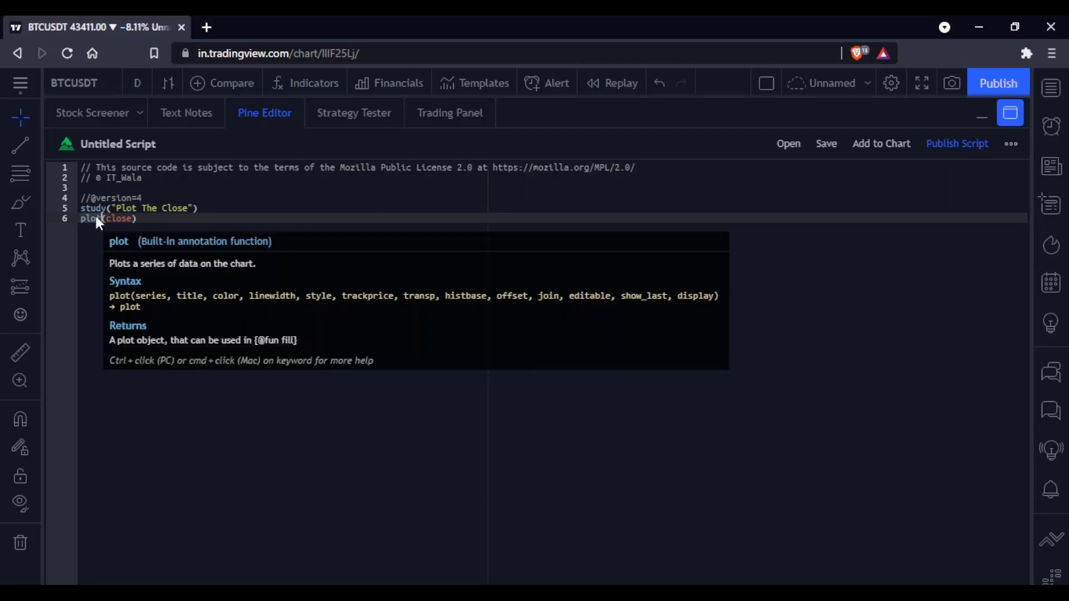
mouse_move(119, 218)
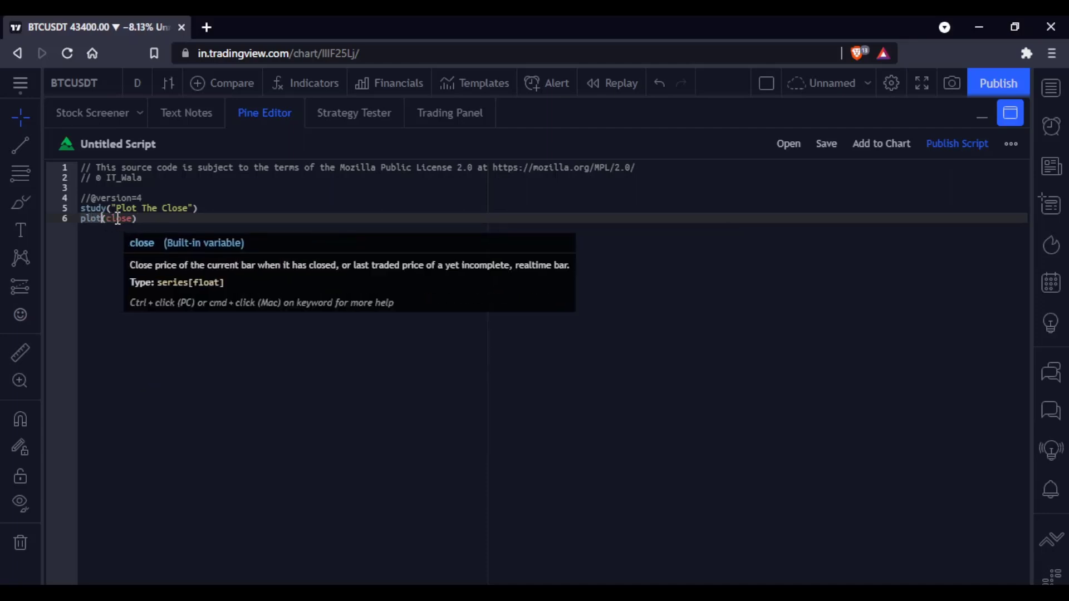
double_click(117, 218)
type("open")
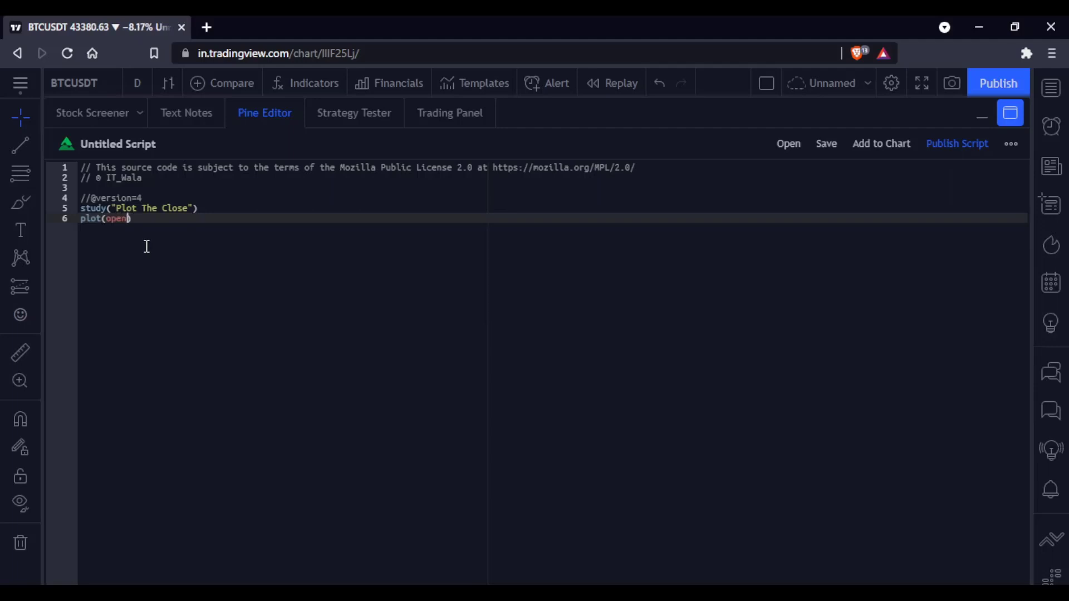
key("BackSpace")
key("BackSpace")
key("BackSpace")
type("high")
key("BackSpace")
key("BackSpace")
key("BackSpace")
type("low")
key("BackSpace")
key("BackSpace")
key("BackSpace")
type("close")
key("ctrl+plus")
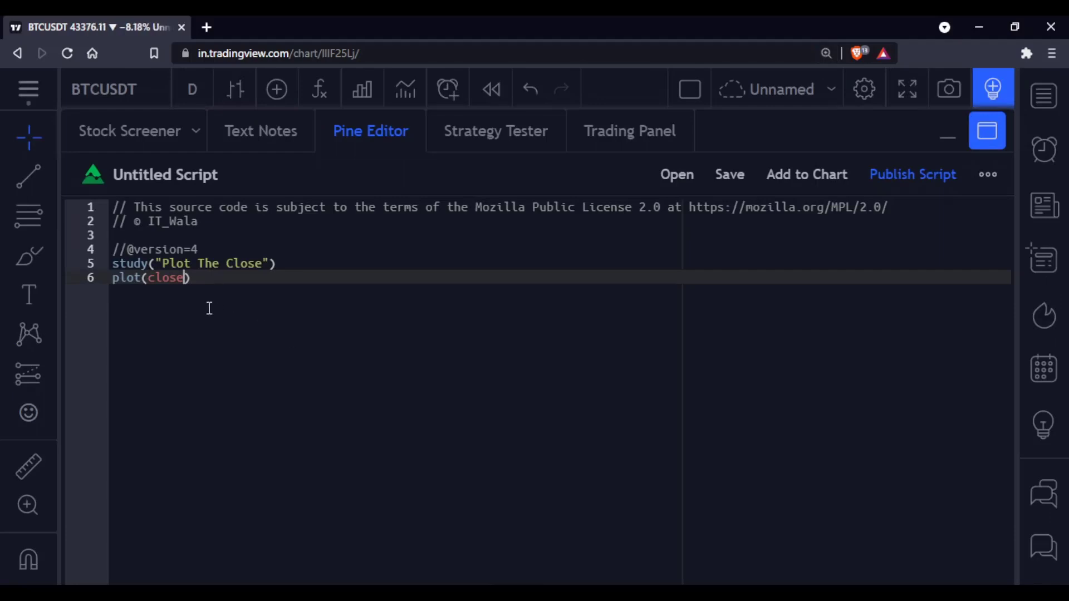
- Save the script under the name 'Plot The Close' as revision 1.0
left_click(733, 178)
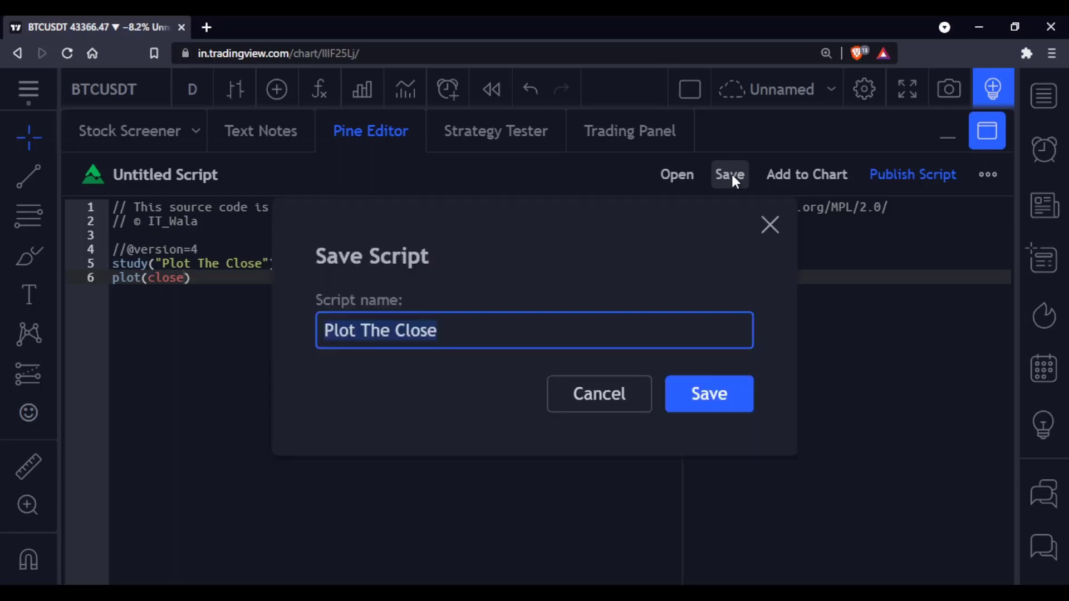
left_click(706, 396)
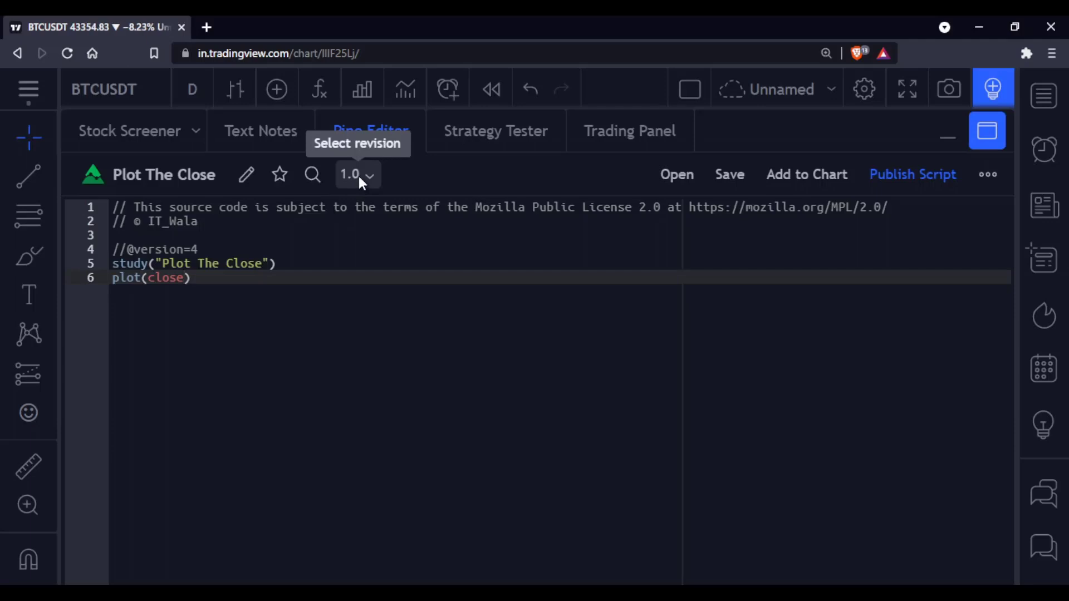
- Add the line '//This is a comment.' after the plot call and save as revision 2.0
left_click(223, 283)
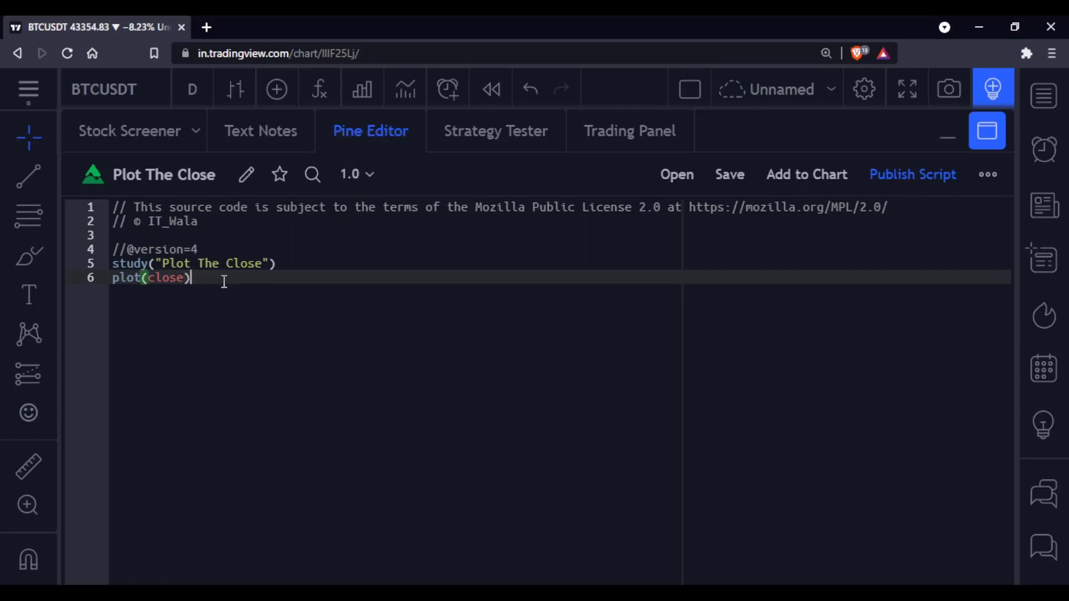
key("Return")
type("/")
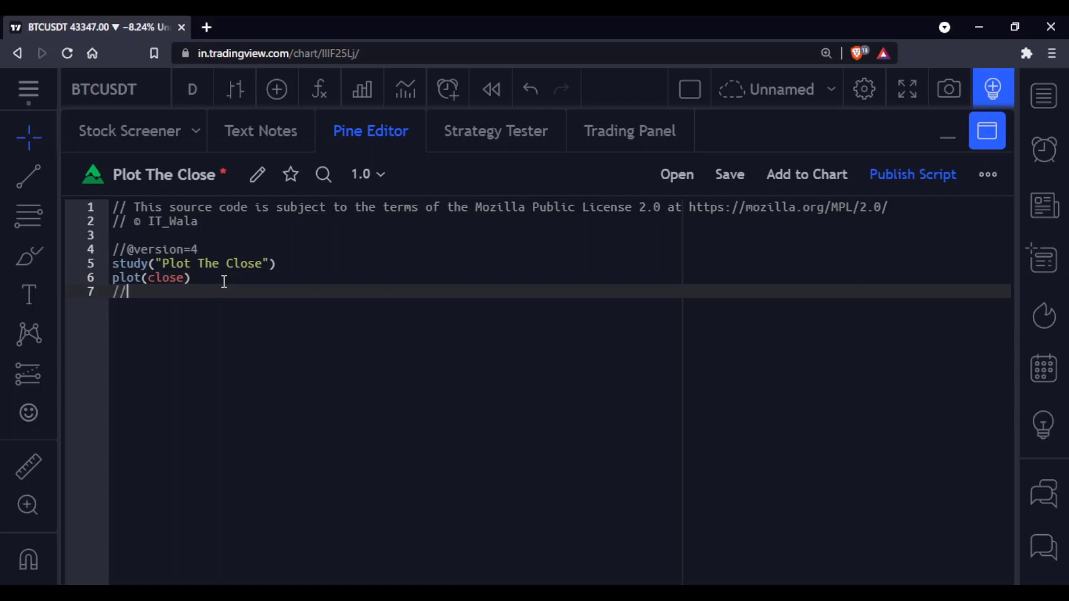
type("This is")
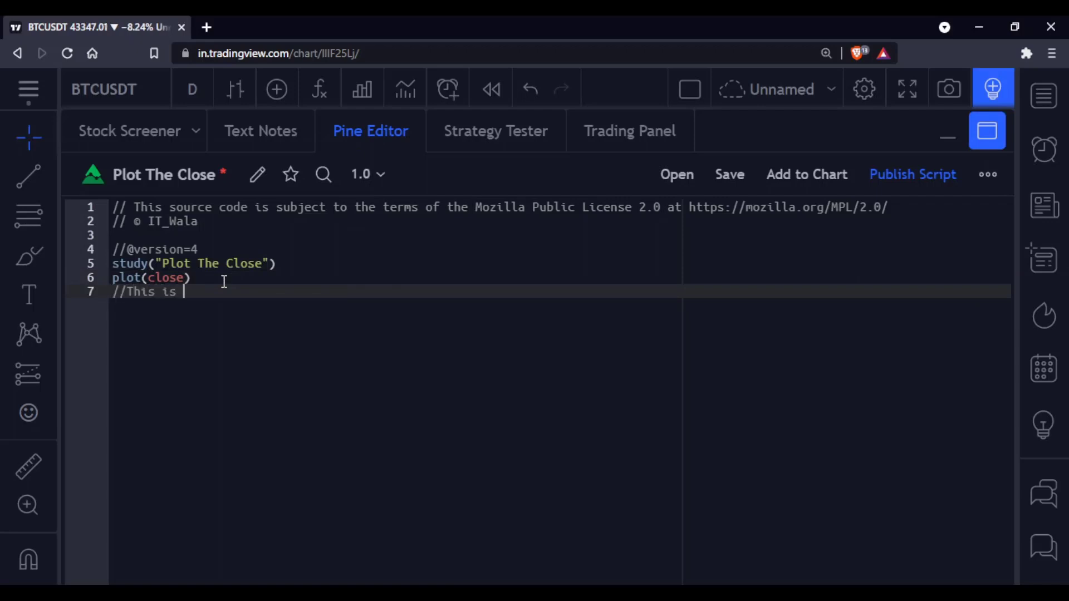
type(" a comment.")
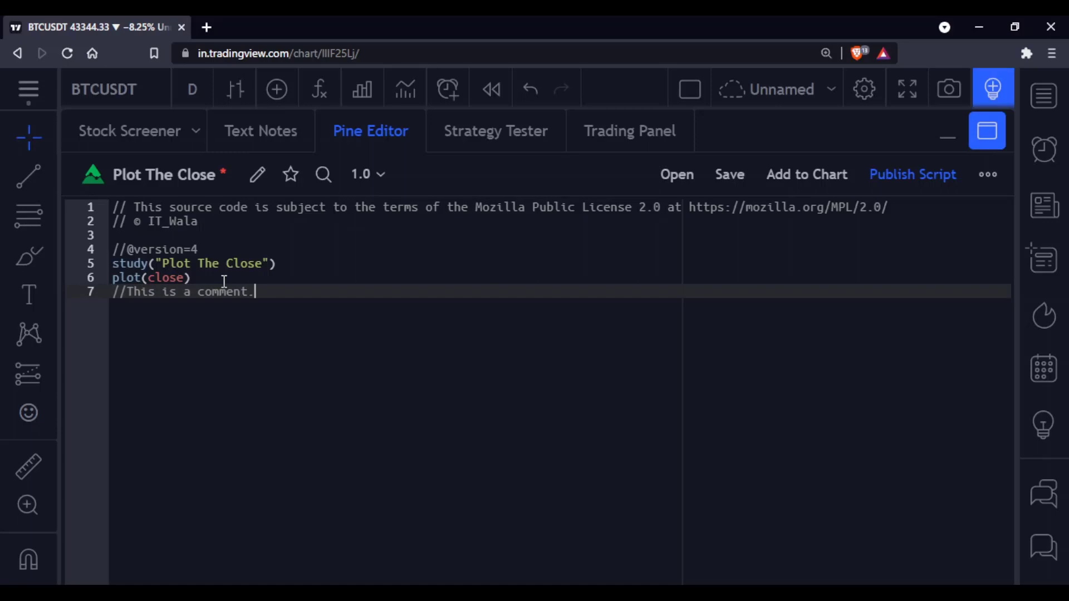
left_click(726, 173)
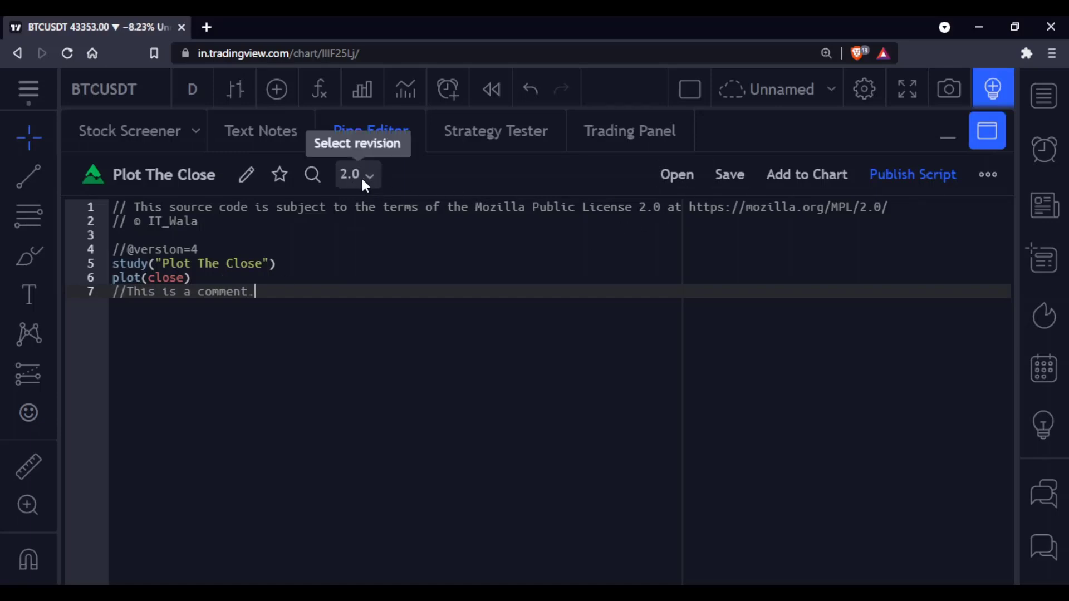
- View revision 1.0 from the revision list, then switch back to revision 2.0
left_click(369, 177)
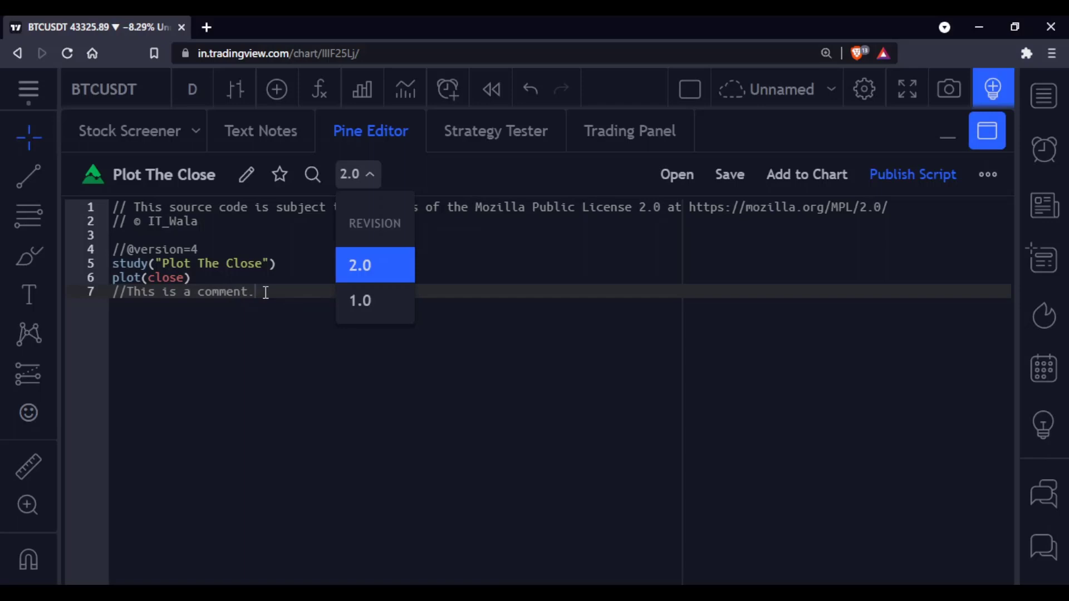
left_click(361, 301)
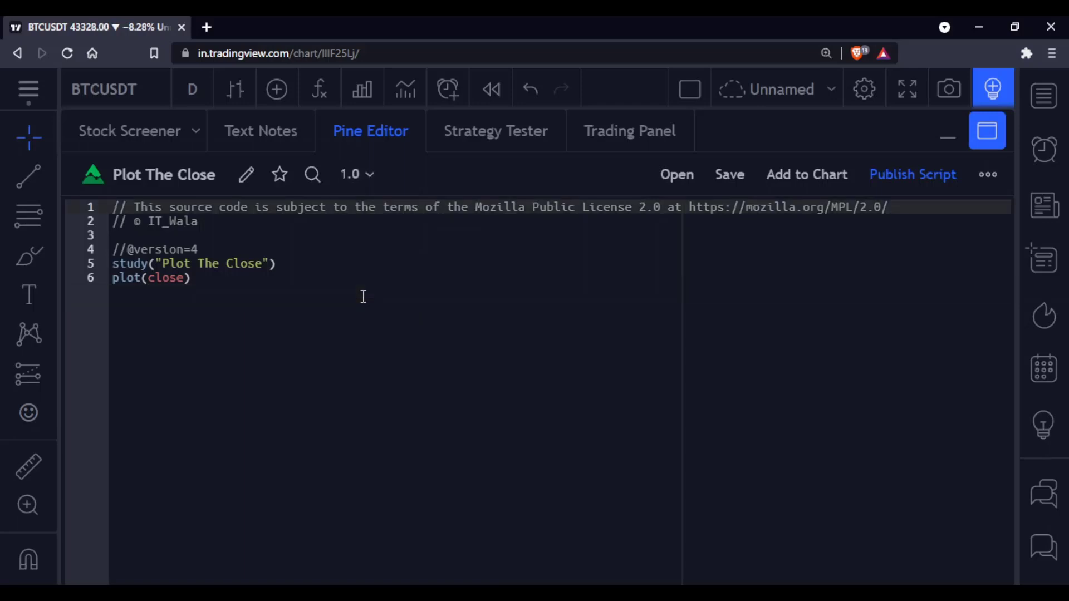
left_click(359, 172)
left_click(370, 268)
type("//This is a comment.")
- Add 'Plot The Close' to the chart and collapse the editor to reveal its blue close-price pane
left_click(791, 176)
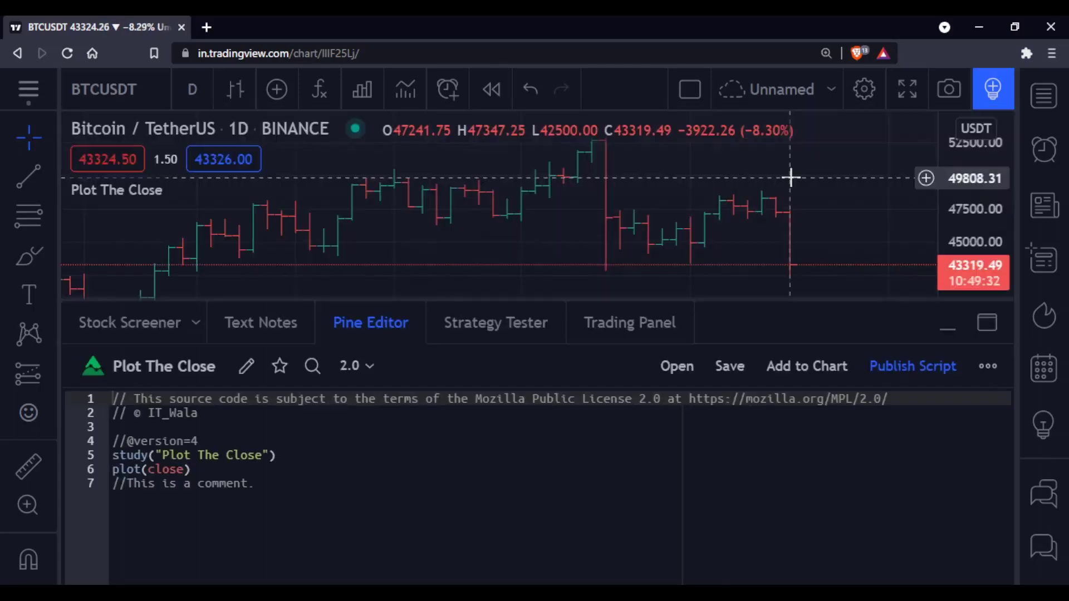
left_click(948, 328)
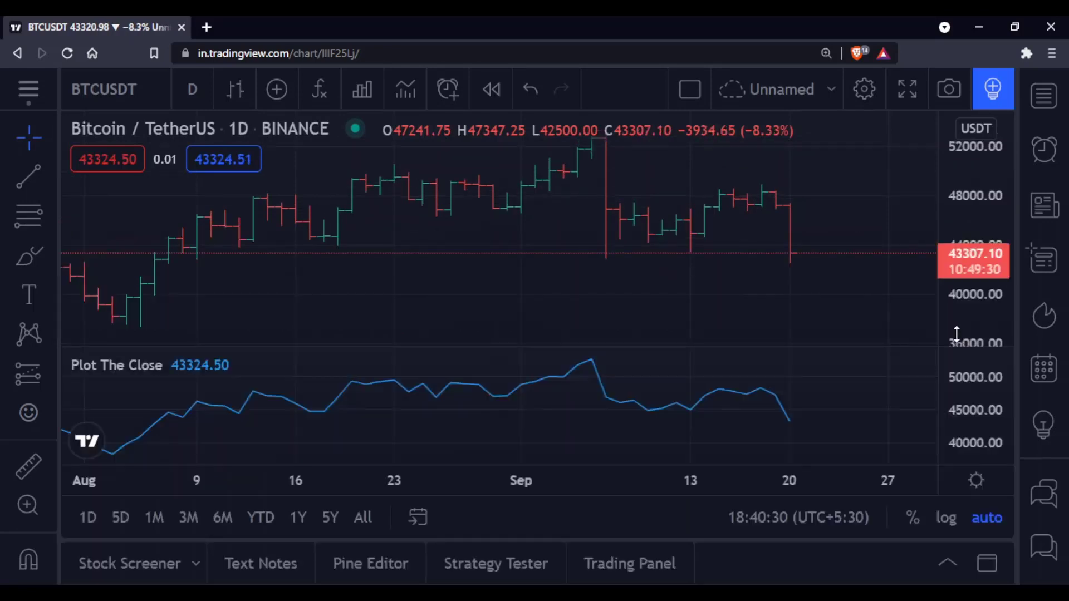